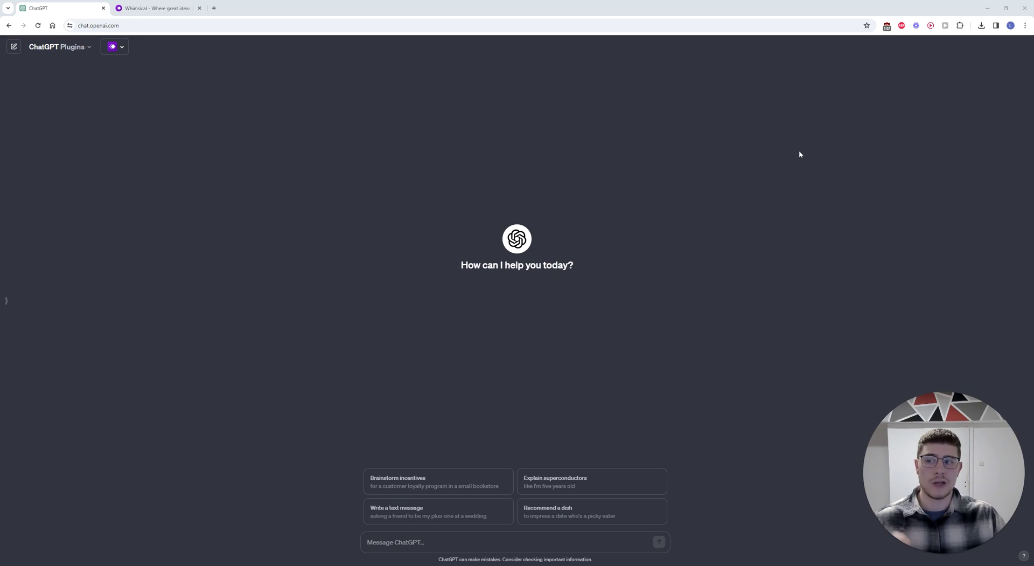
Switch the chat to the Plugins model and open the list of enabled plugins to check AI Diagrams
left_click(72, 47)
left_click(97, 132)
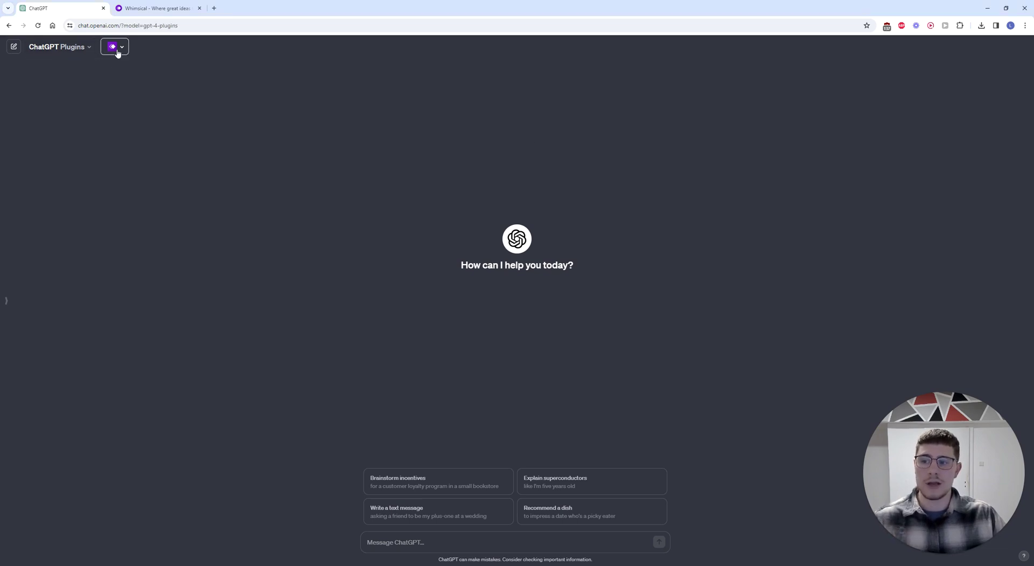
left_click(115, 47)
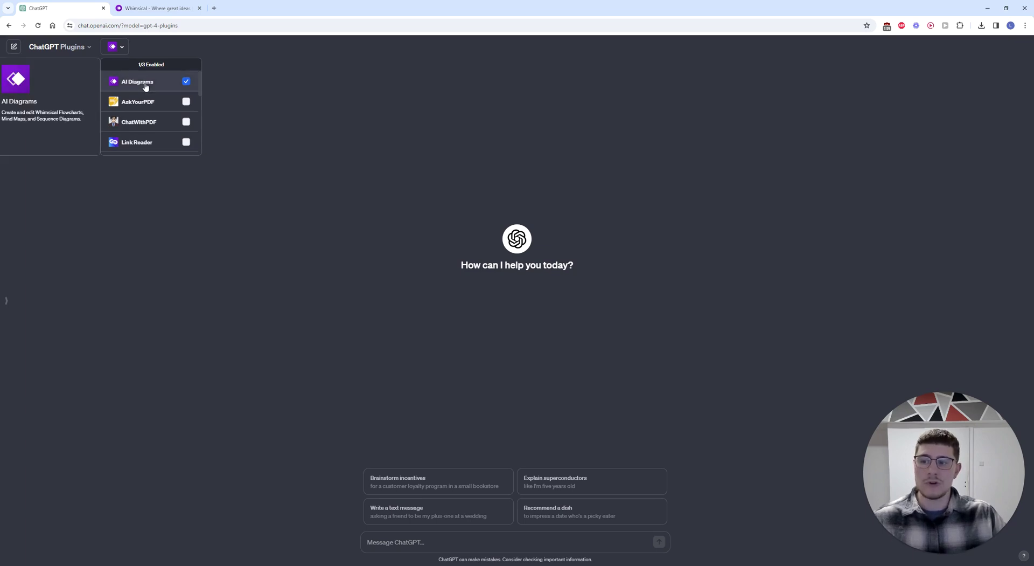
Open the plugin store, search for plugins matching "di", and close the store
scroll(143, 108, "down", 3)
left_click(145, 148)
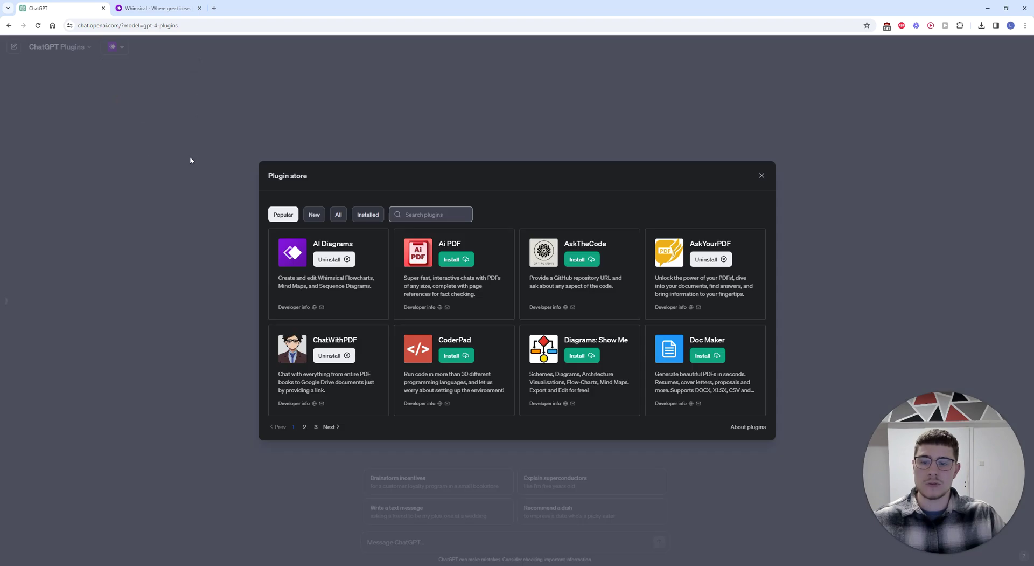
left_click(425, 215)
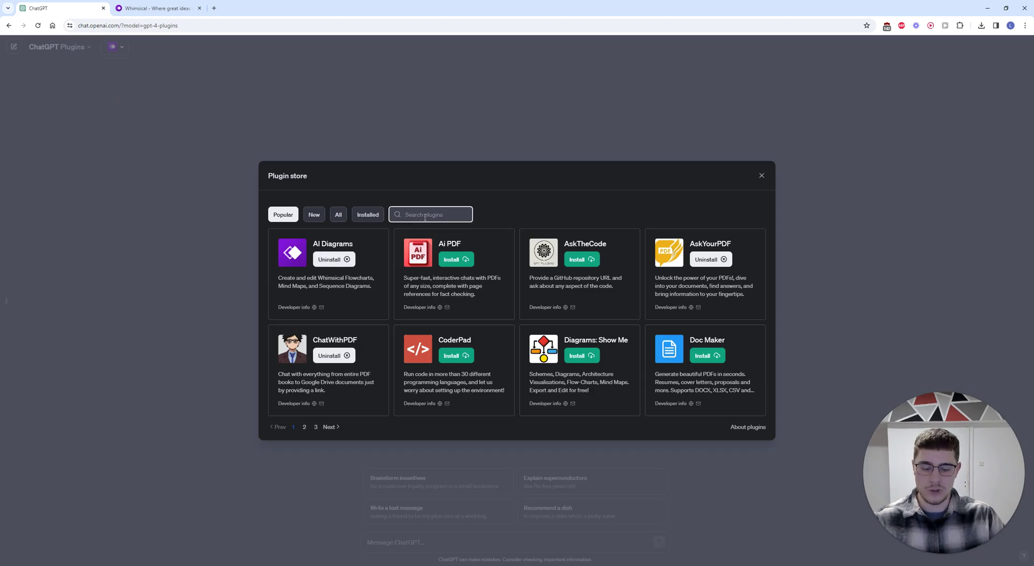
type("di")
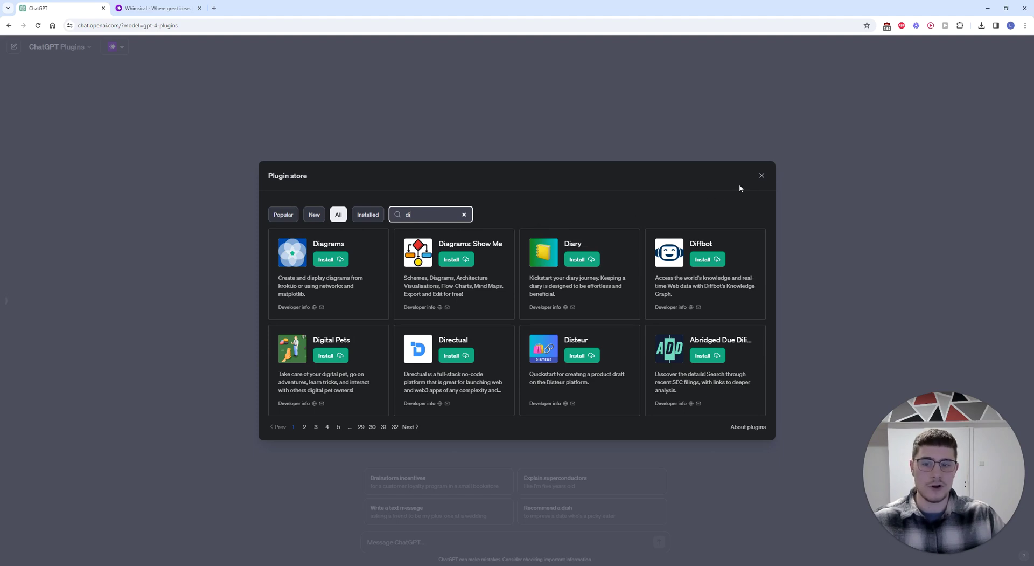
left_click(762, 177)
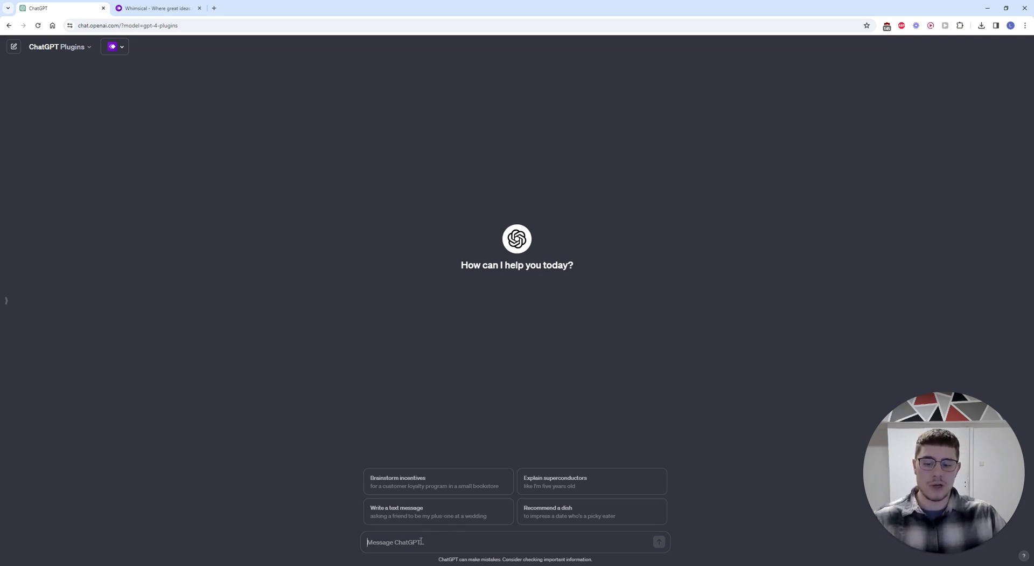
Send a prompt requesting 30 automation solutions for different businesses in a tree diagram, and expand the AI Diagrams call details
type("You help me with finding product and service ideas for an automation business. There is no specific niche just broad ideas the goal of this is to get as many ideas as we can. Help find 30 automation solutions, for different businesses and in a tree diagram that will provide the most value to the customers.")
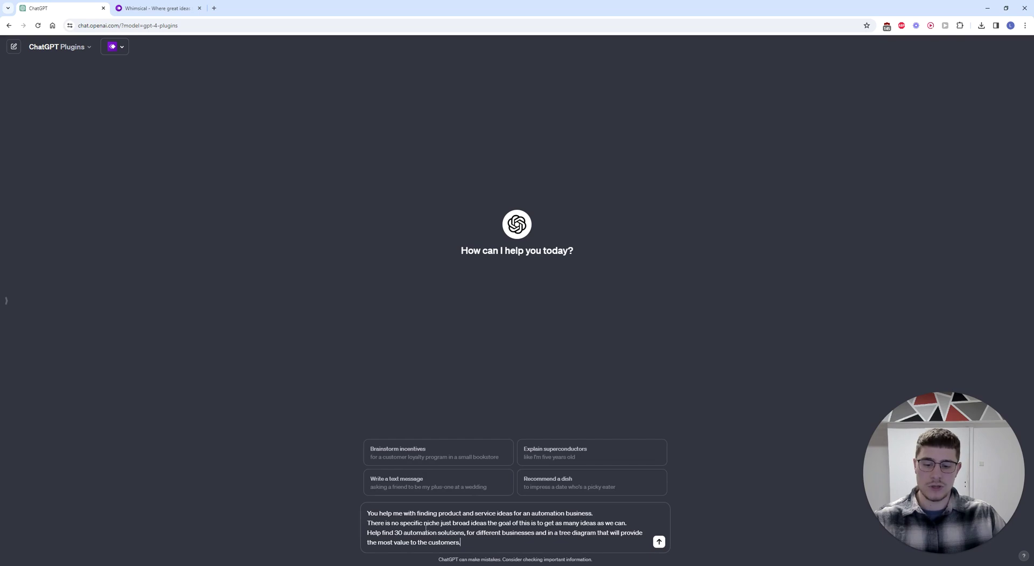
left_click(658, 541)
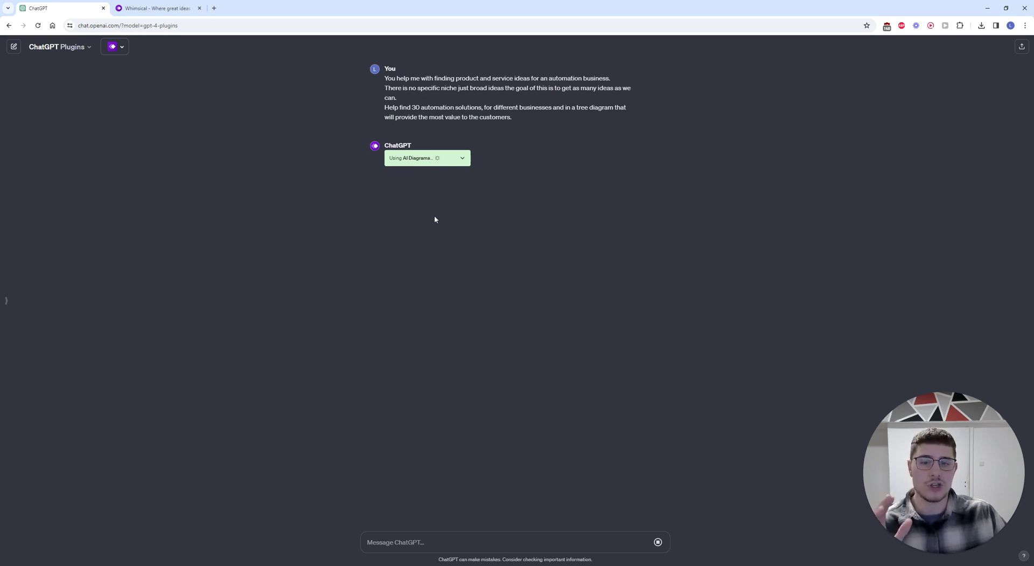
left_click(462, 159)
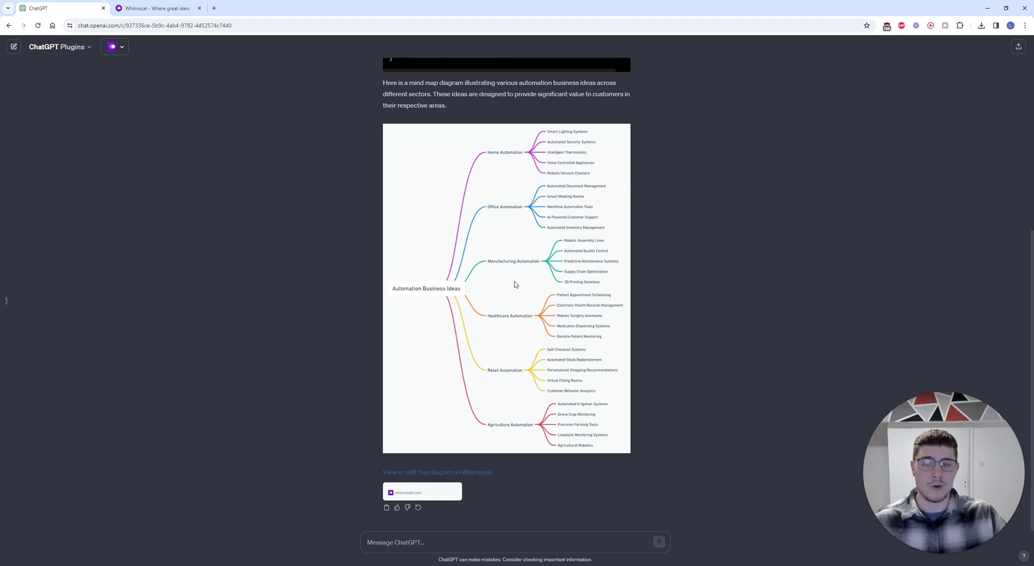
Enlarge the page to 110% and open the Automation Business Ideas mind map in Whimsical for editing
key("ctrl+plus")
key("ctrl+plus")
scroll(515, 285, "up", 1)
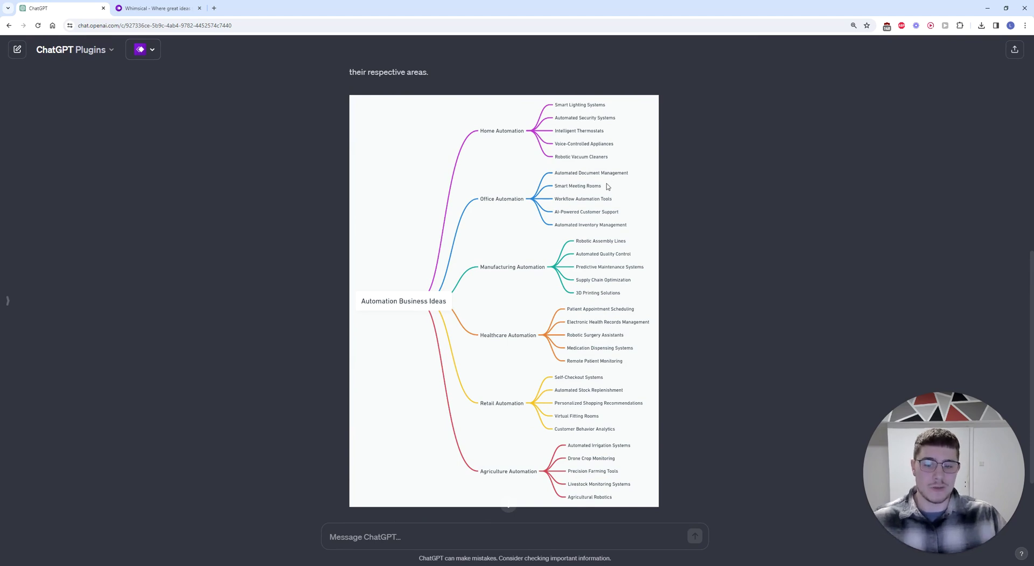
key("ctrl+minus")
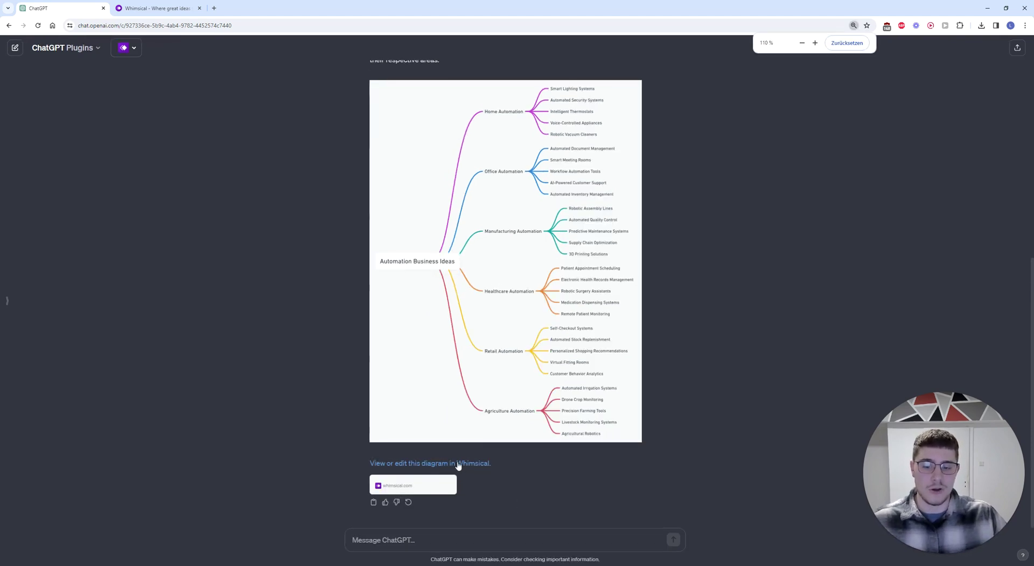
left_click(457, 463)
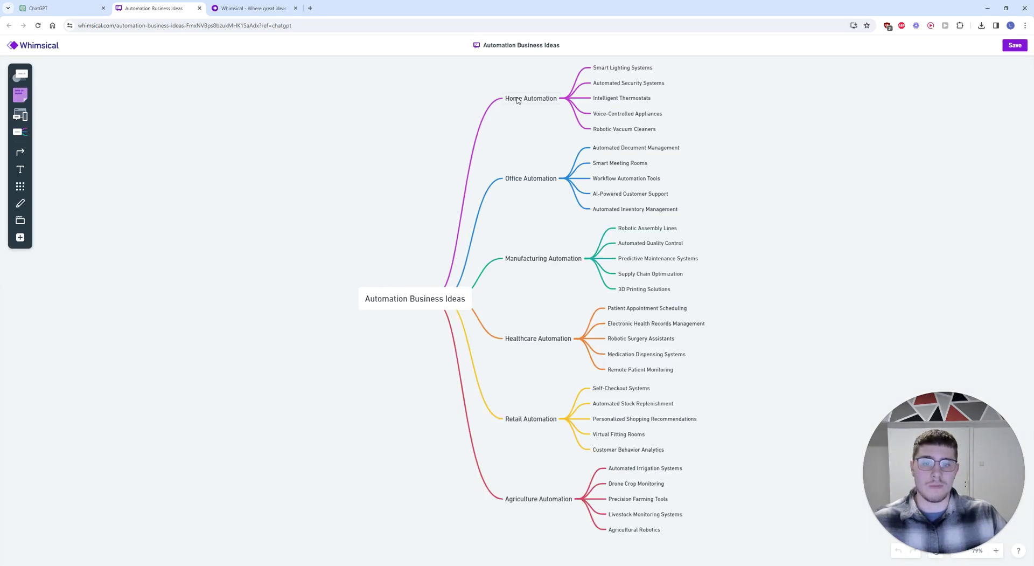
Replace the text of the Home Automation branch in the mind map with "sdsd"
left_click(520, 100)
left_click(534, 99)
type("sdsd")
left_click(697, 145)
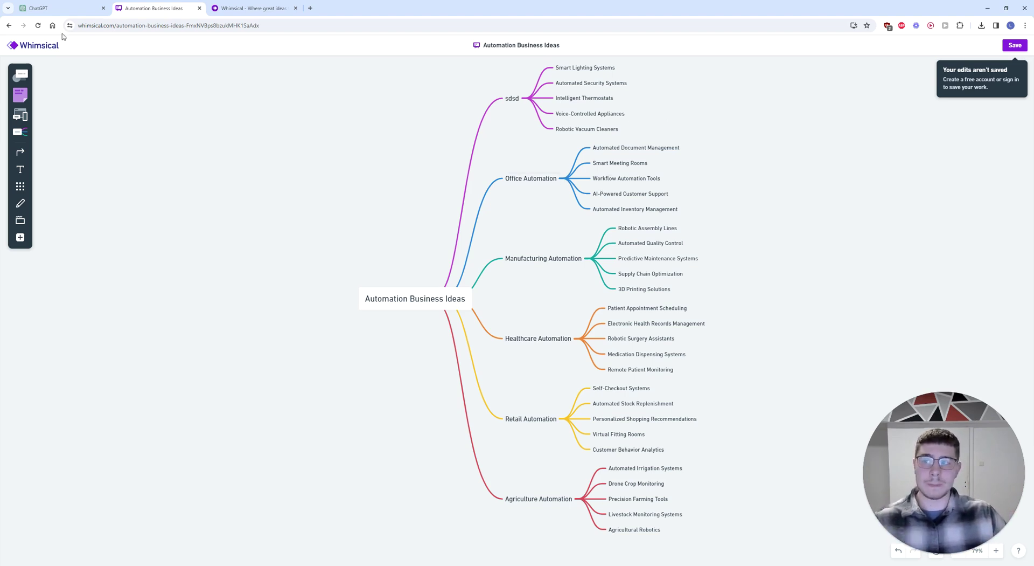
Return to ChatGPT and request a client pitch flow-chart showing how AI automates patient appointment scheduling in the healthcare sector
left_click(63, 10)
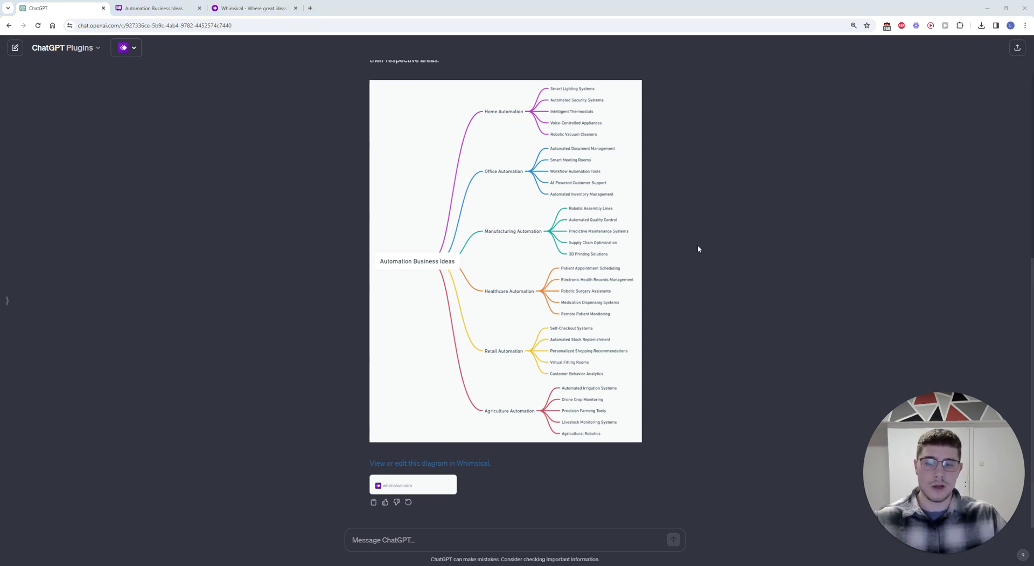
left_click(466, 542)
type("Let's now make a flow-chart for a client where we can show the process on how we would use ai in the healthcare sector to automate patient appointment scheduling to have a visualization for a pitch.")
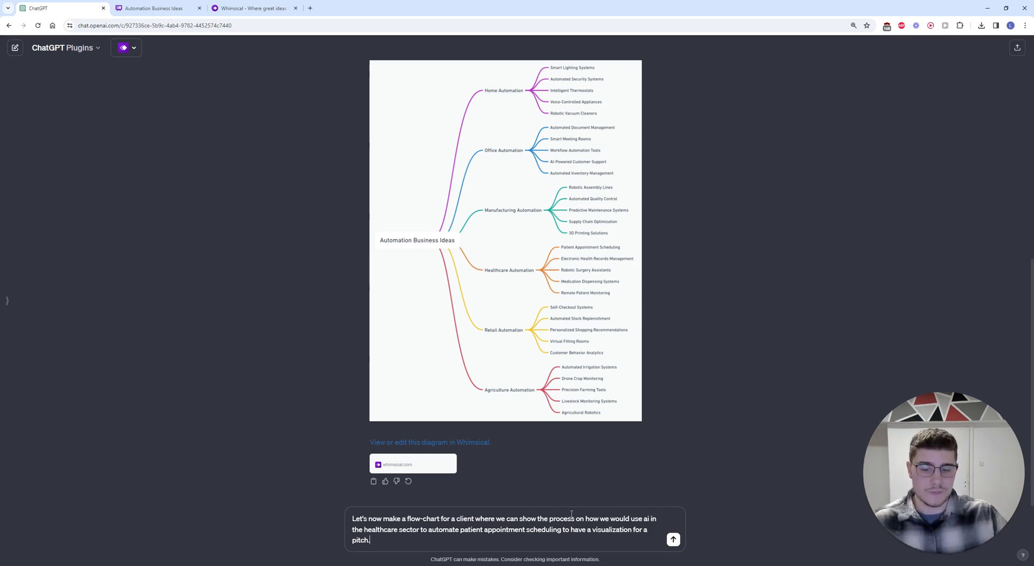
left_click(673, 539)
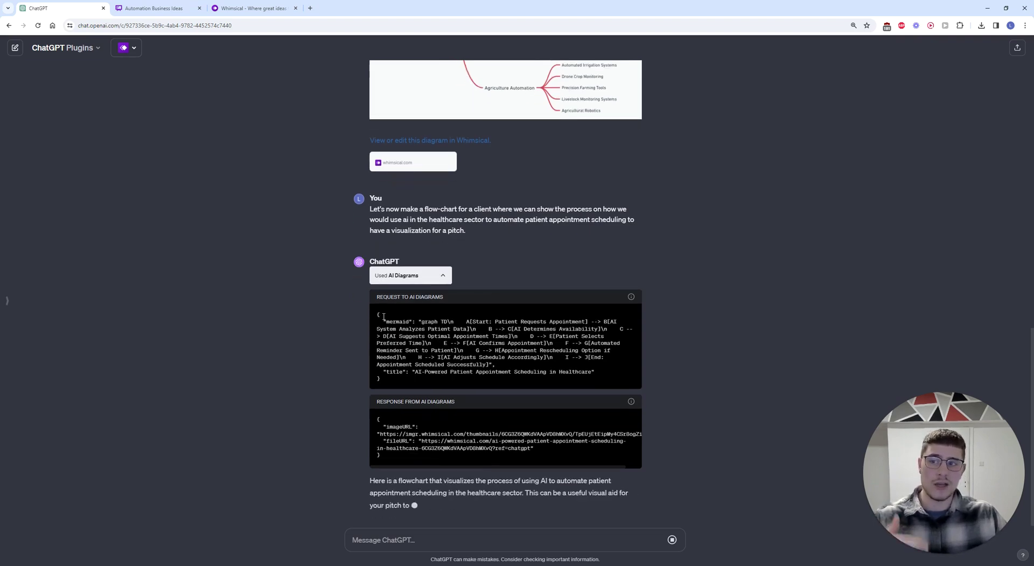
View the Whimsical home page and return to ChatGPT to review the patient appointment scheduling flowchart from start to end
left_click(240, 7)
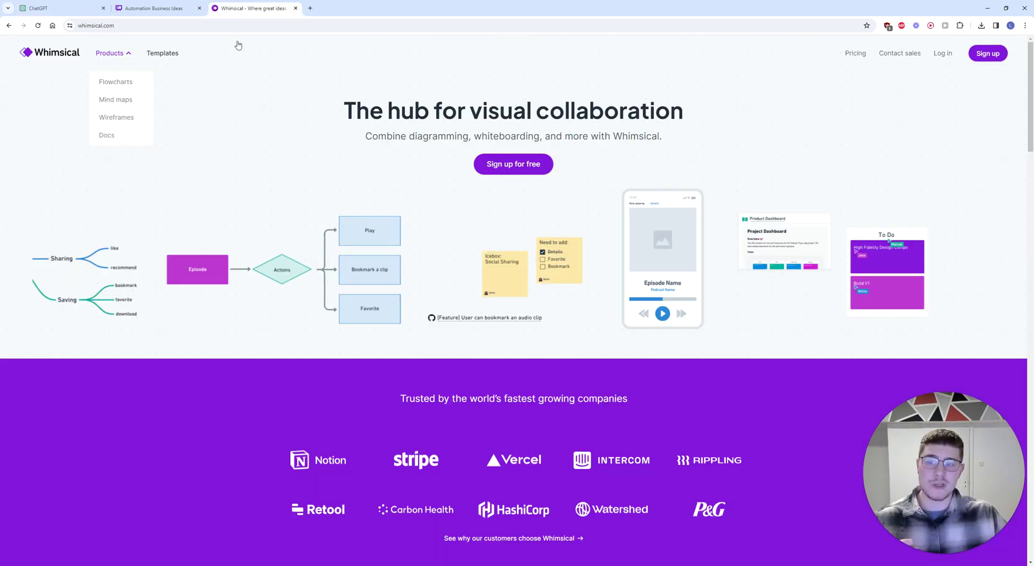
left_click(41, 8)
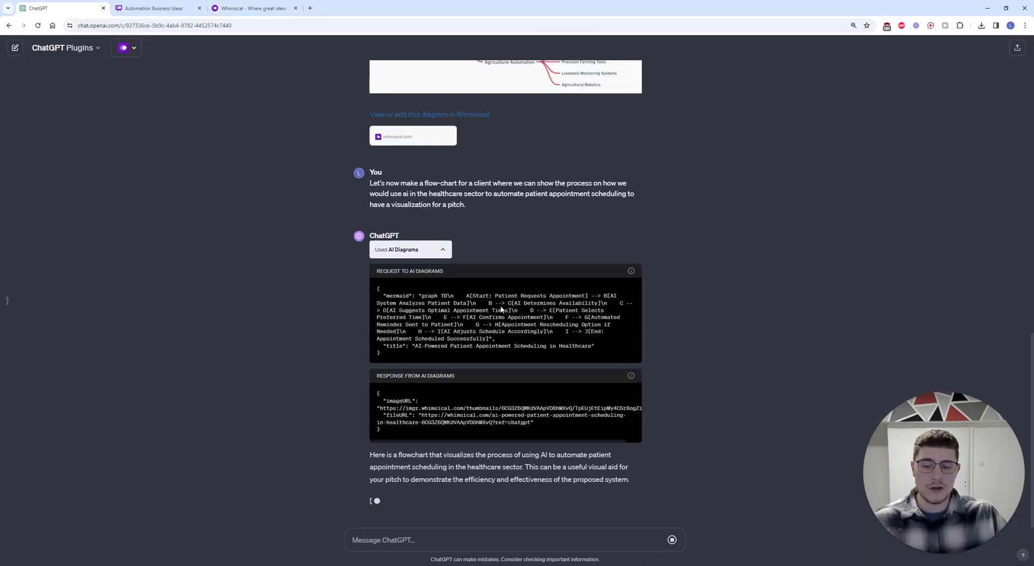
scroll(521, 302, "up", 3)
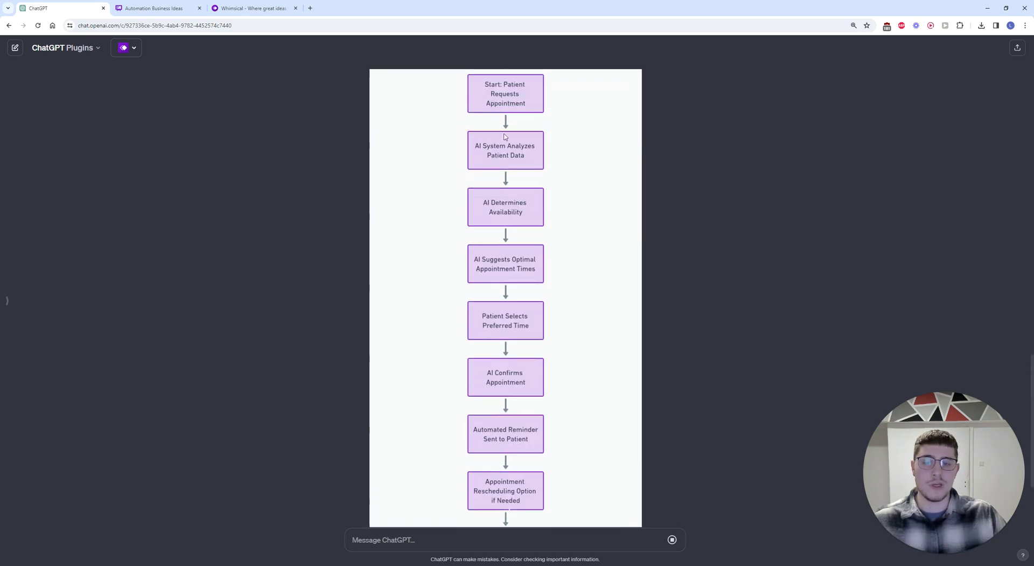
scroll(507, 183, "down", 4)
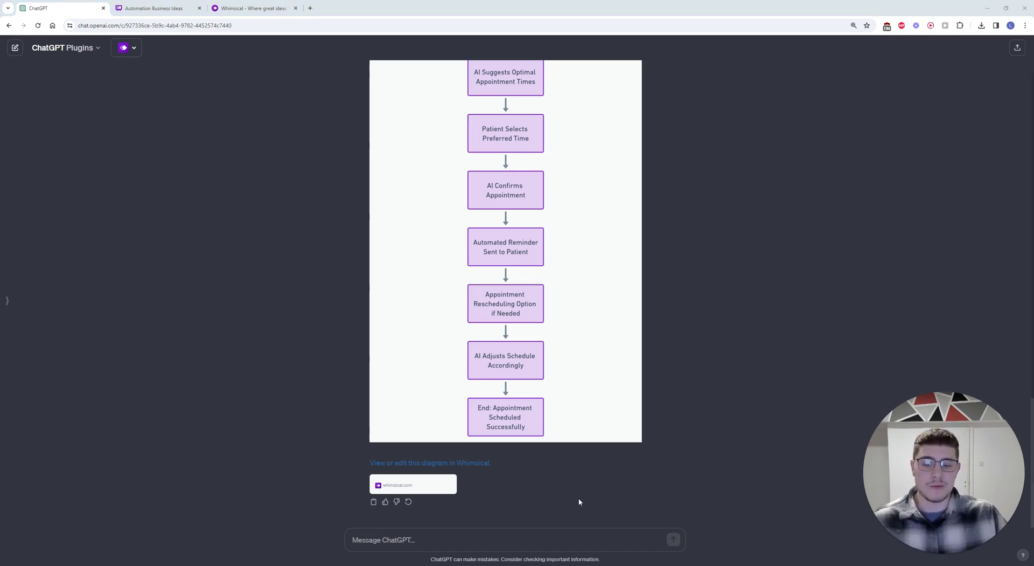
Send a follow-up prompt to change the flowchart so that there is a branch for different levels of urgency
left_click(430, 534)
type("change it so that there is a branch for different levels of urgency")
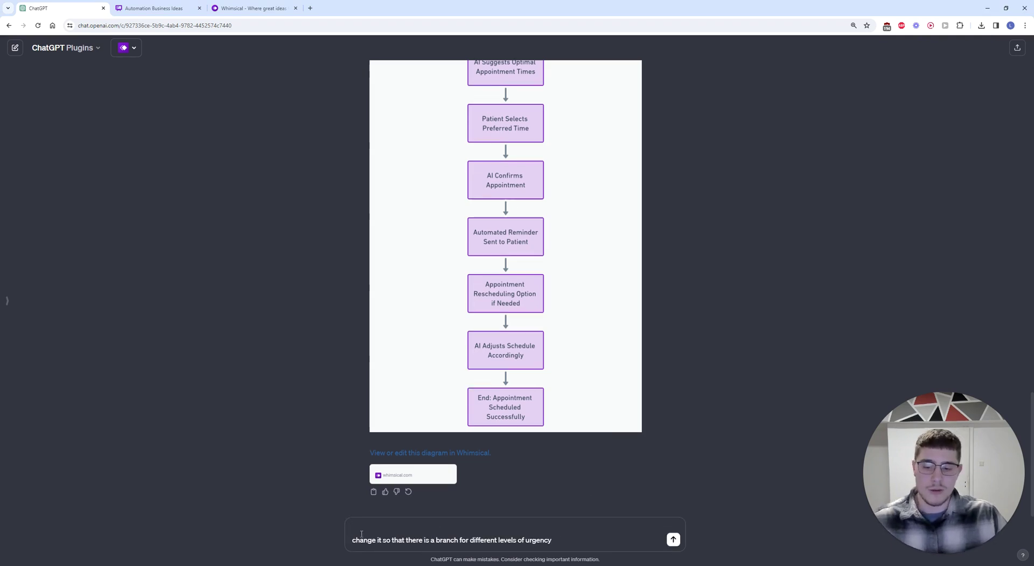
scroll(468, 447, "up", 3)
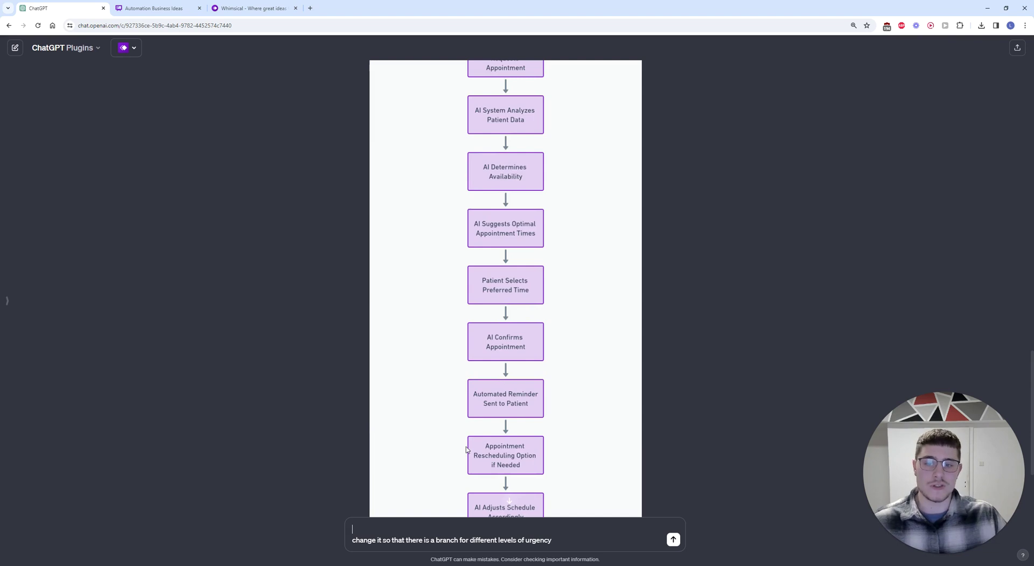
scroll(488, 443, "down", 3)
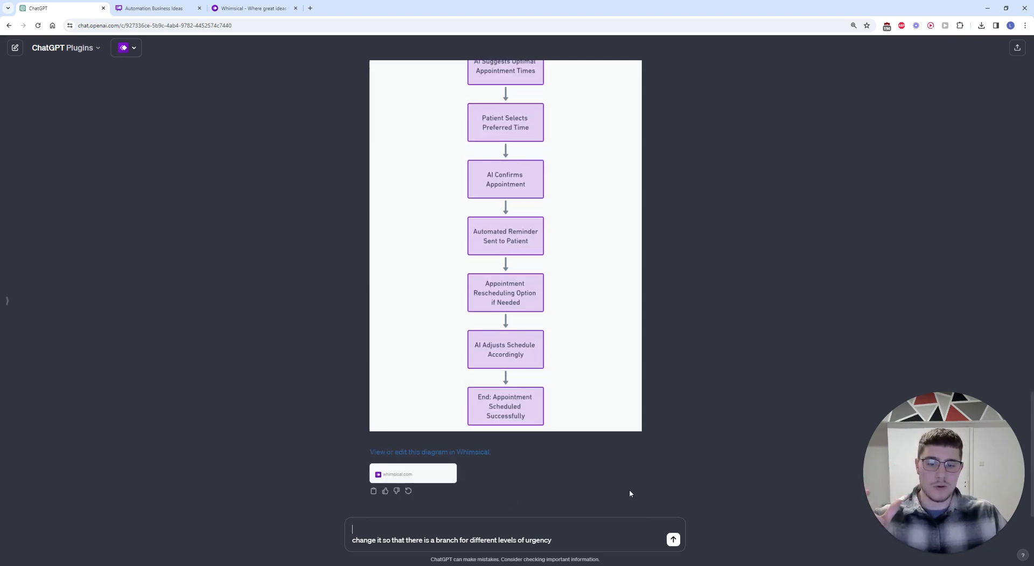
left_click(673, 539)
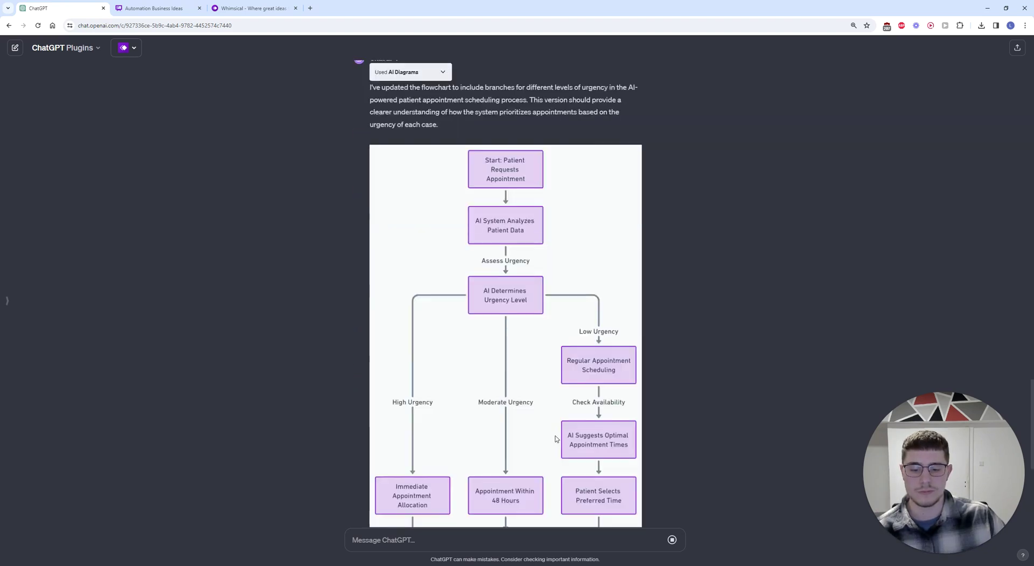
Review the updated flowchart's urgency branches and the steps following them through to the end
scroll(555, 437, "up", 3)
scroll(555, 436, "down", 3)
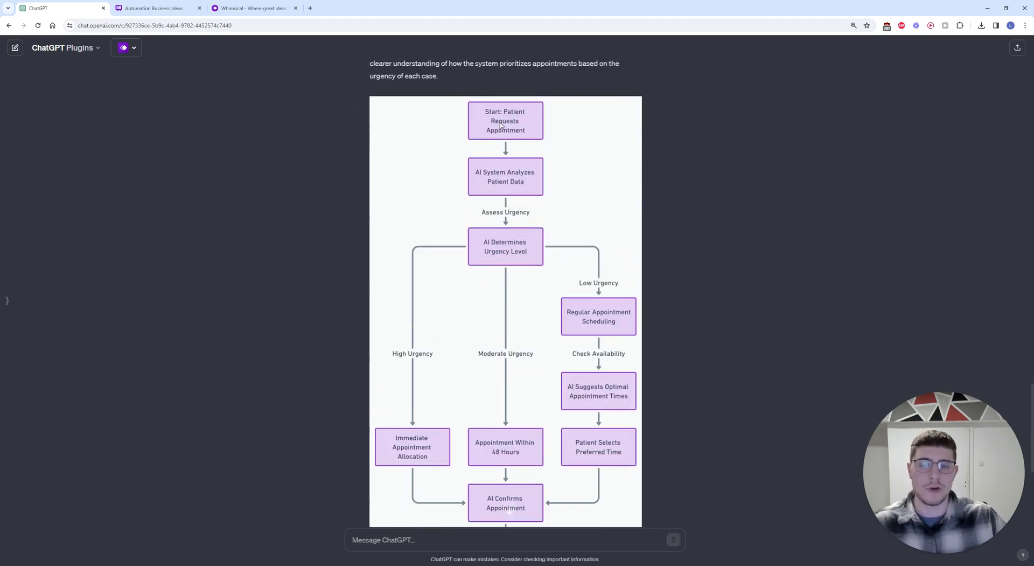
scroll(499, 125, "down", 2)
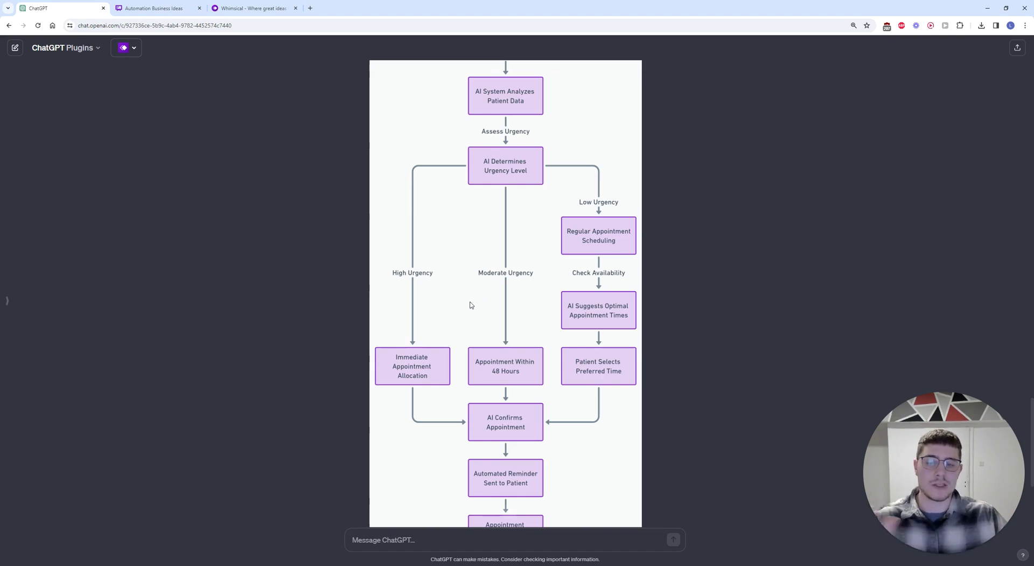
scroll(476, 290, "down", 4)
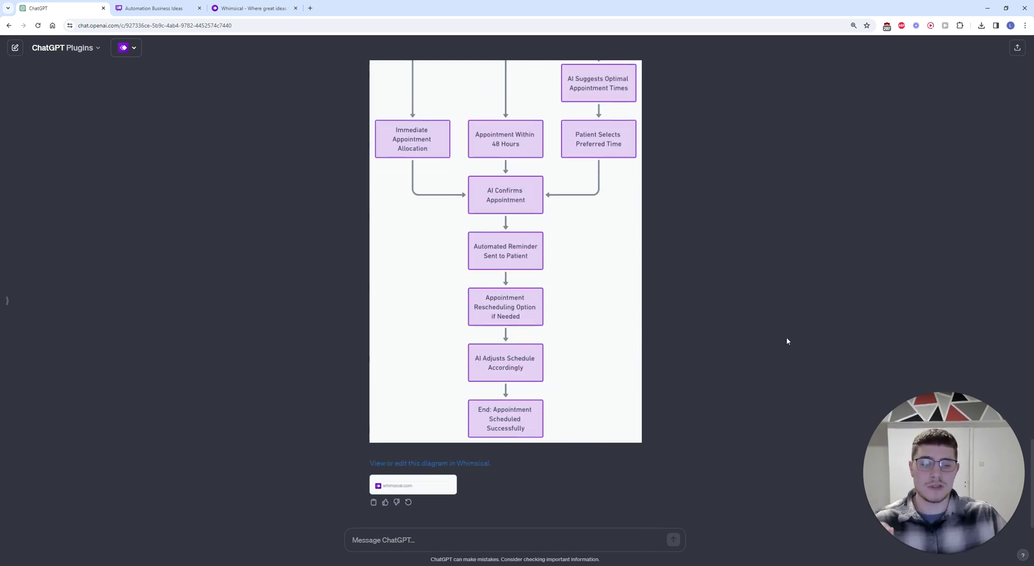